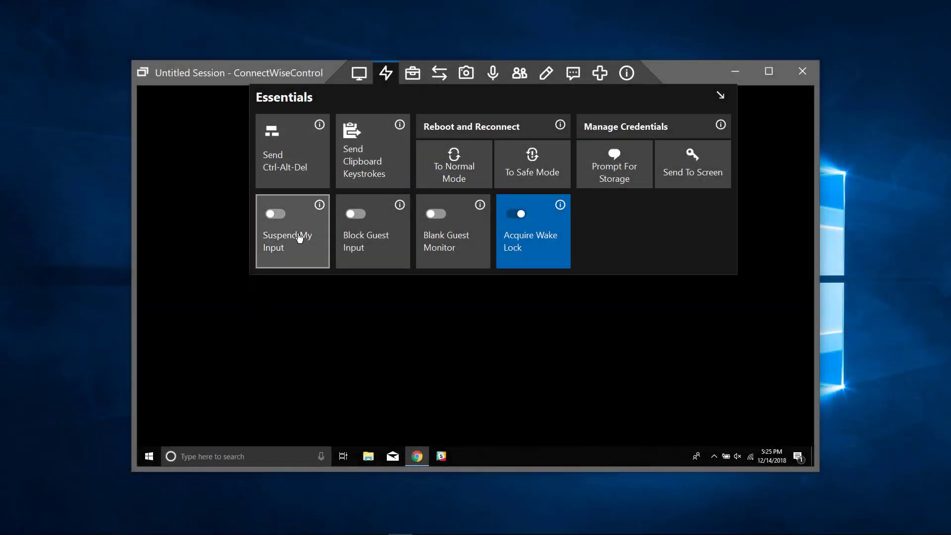
# Step: Turn off Suspend My Input and unpin the docked Screen Capture and View panels
pyautogui.click(301, 258)
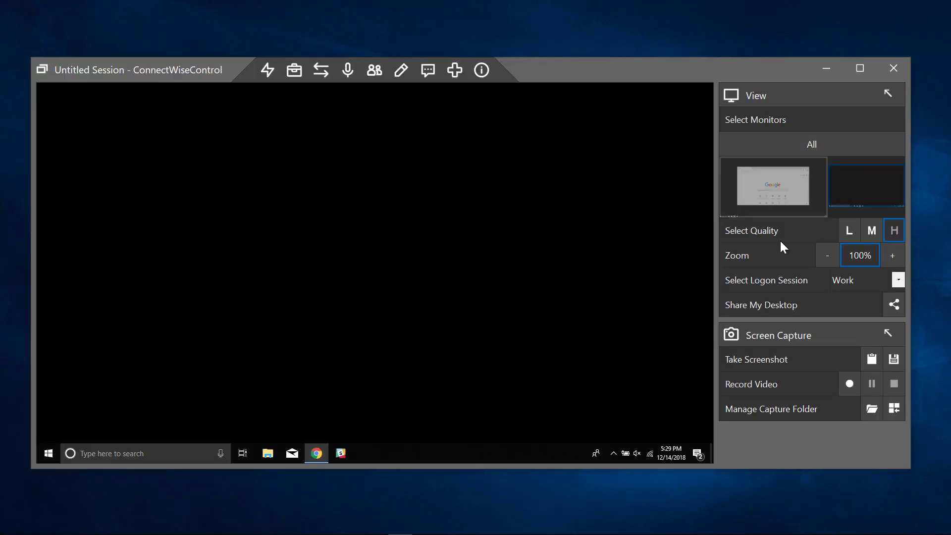
pyautogui.click(890, 335)
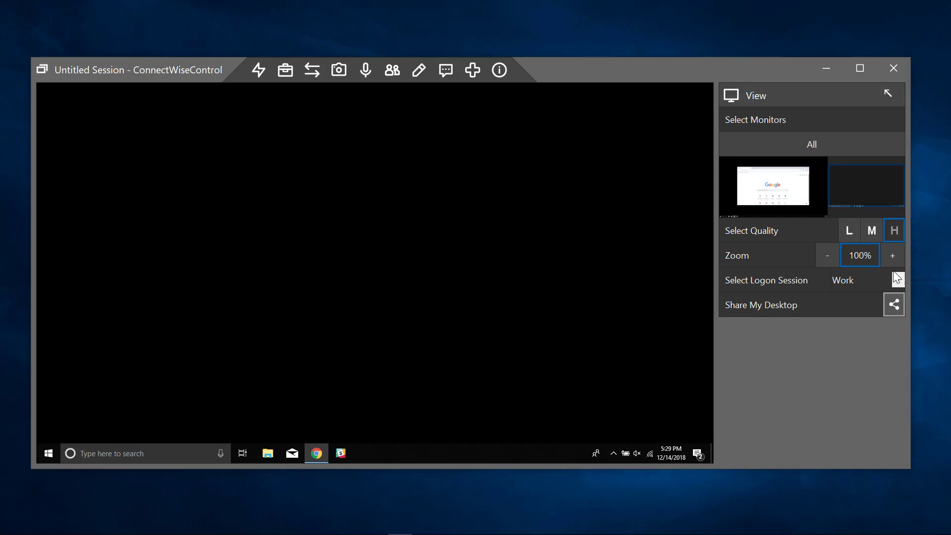
pyautogui.click(888, 93)
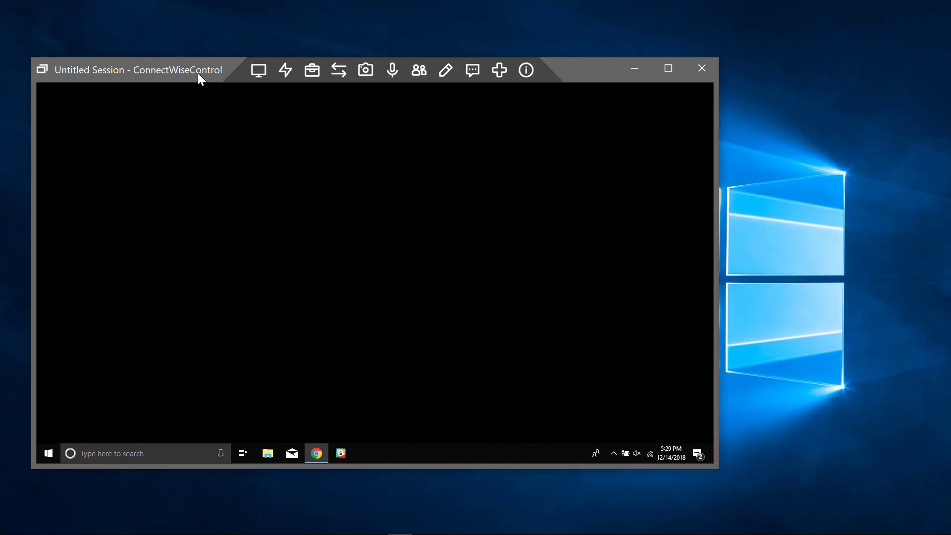
# Step: Switch the session window to light mode and show the View tools
pyautogui.rightClick(588, 73)
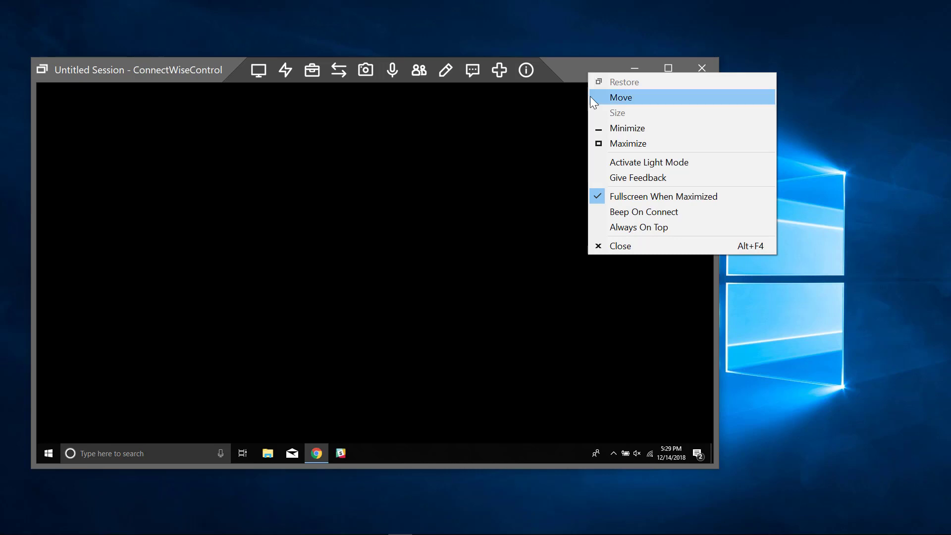
pyautogui.click(622, 161)
pyautogui.click(314, 81)
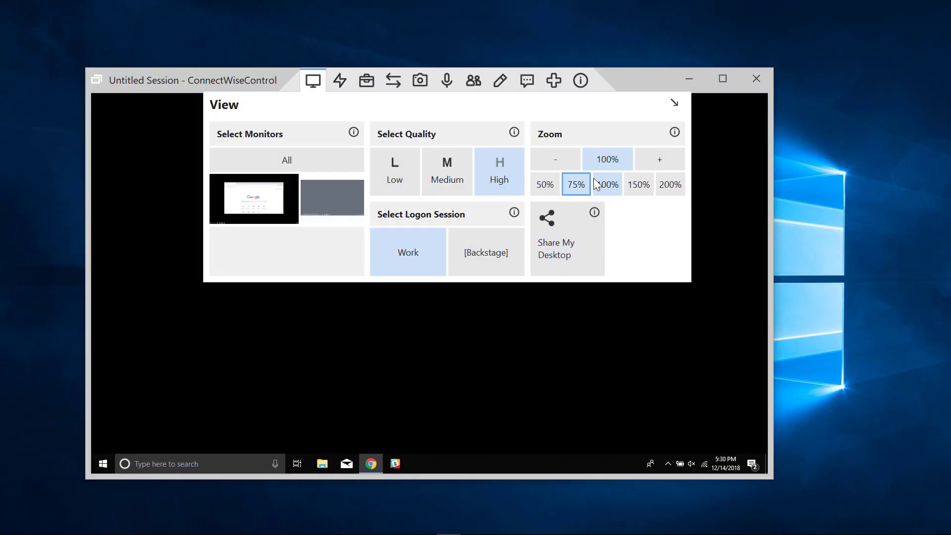
# Step: Try Medium screen quality, restore High, and show the Essentials tools
pyautogui.click(455, 172)
pyautogui.click(498, 169)
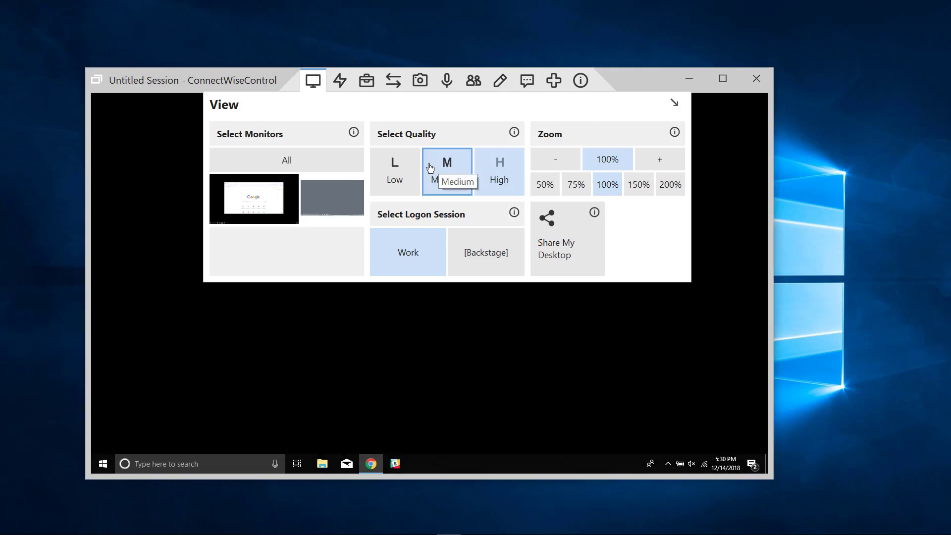
pyautogui.click(341, 82)
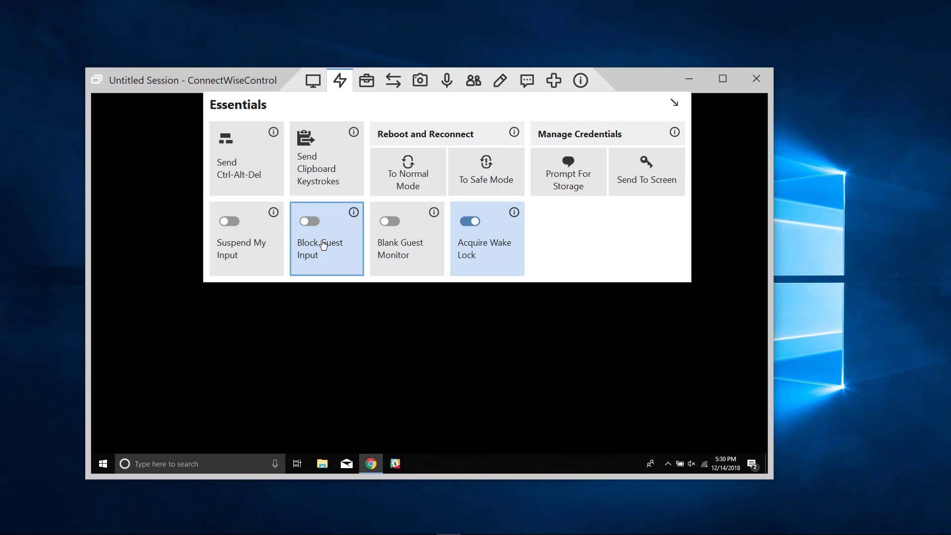
# Step: Browse the File Transfer and Screen Capture panels, ending on the Sound settings
pyautogui.click(366, 81)
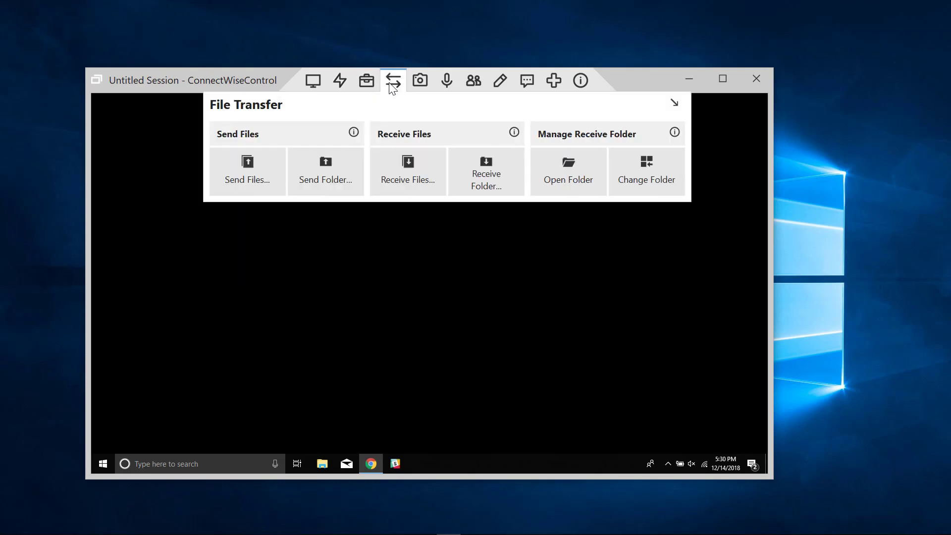
pyautogui.click(419, 81)
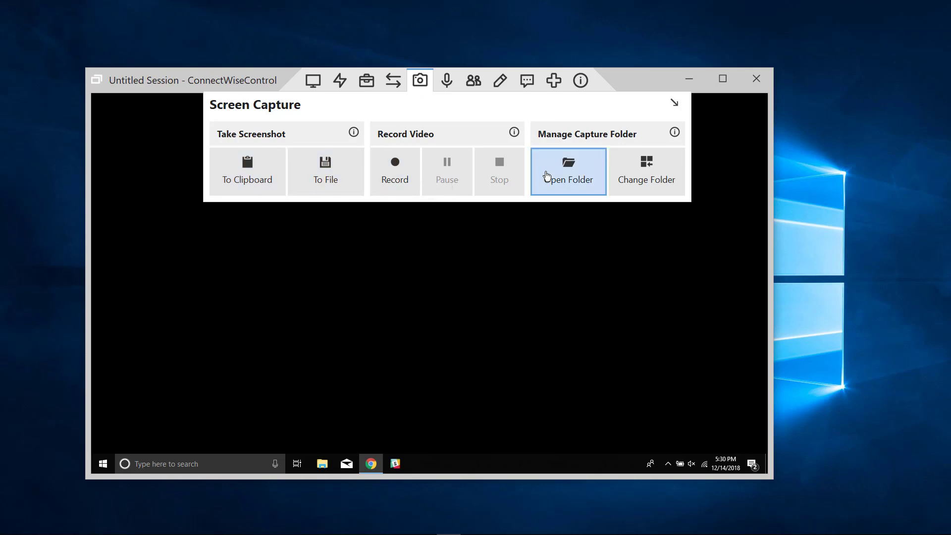
pyautogui.click(447, 81)
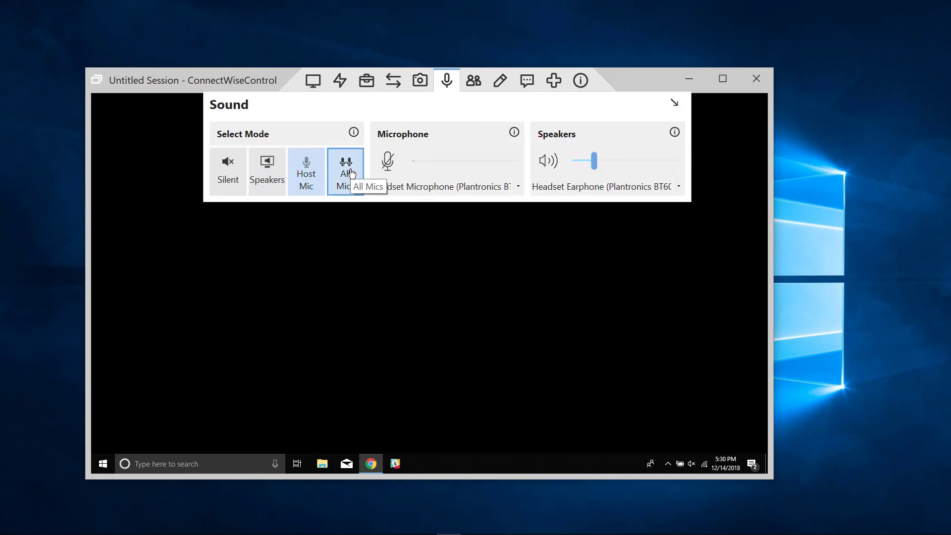